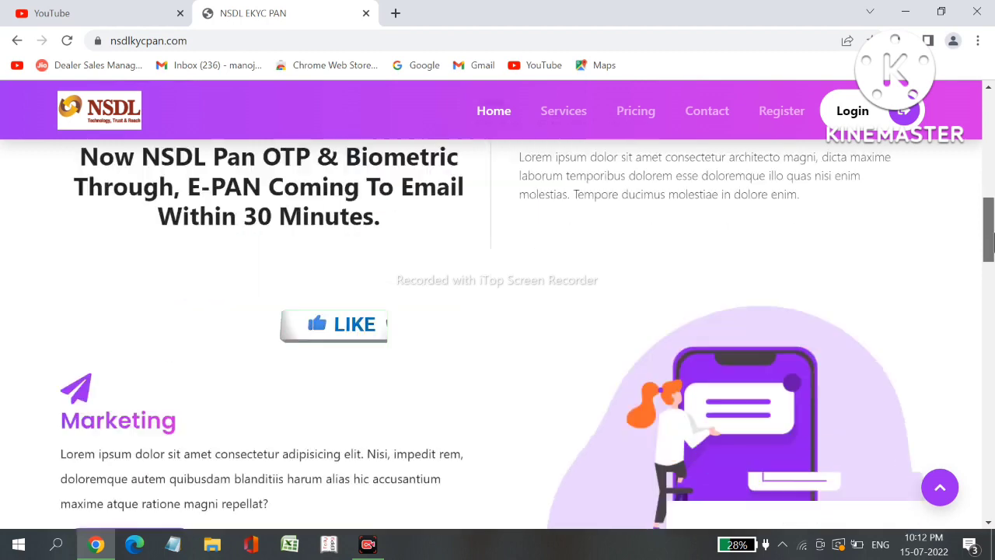
Scroll down the portal home page and open the Register New User form
scroll(498, 311, "down", 5)
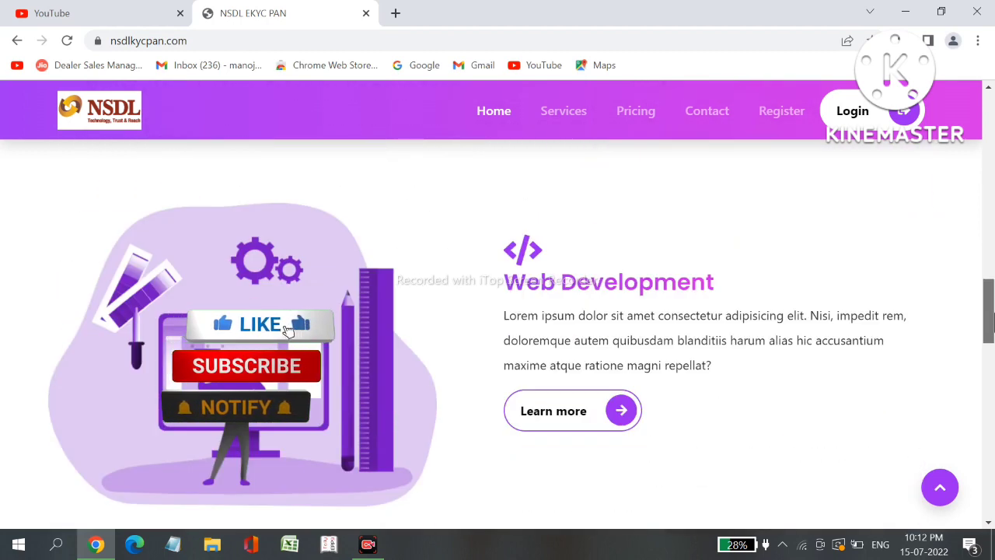
scroll(498, 311, "down", 3)
scroll(498, 311, "down", 4)
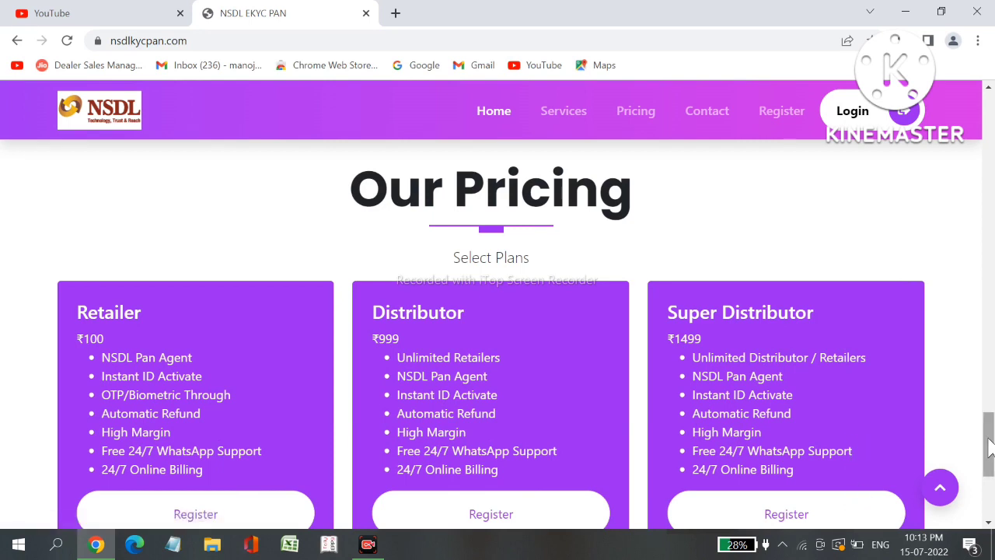
left_click_drag(989, 448, 989, 488)
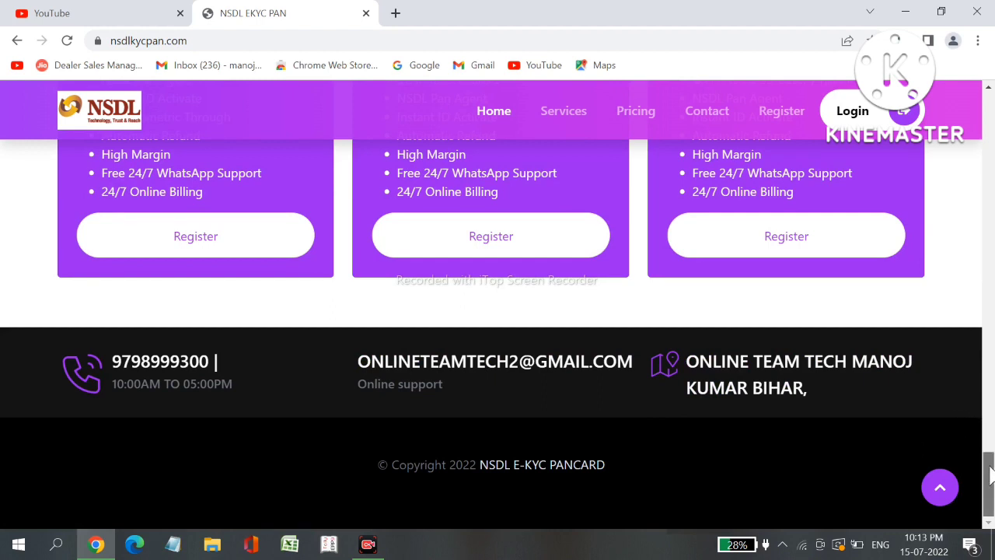
left_click_drag(990, 476, 992, 74)
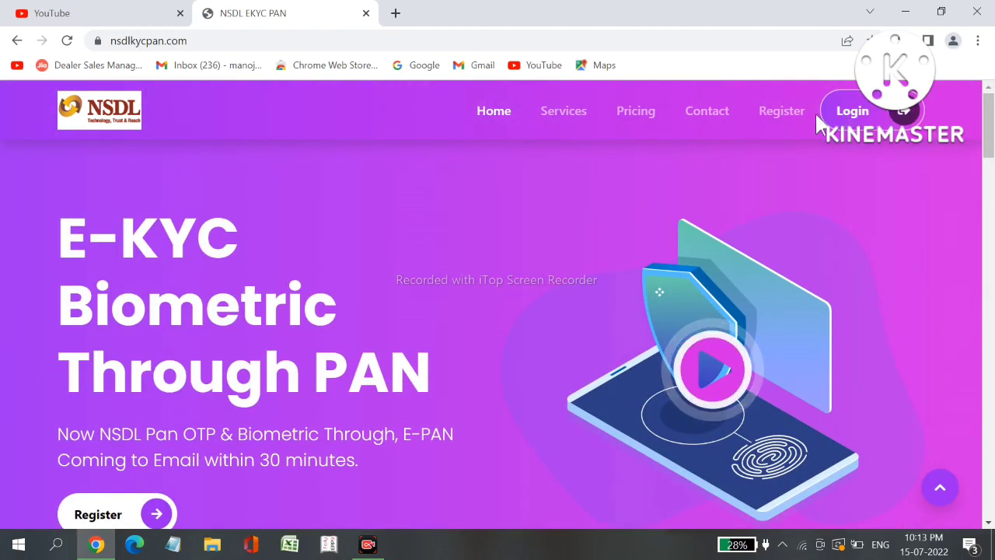
left_click(776, 117)
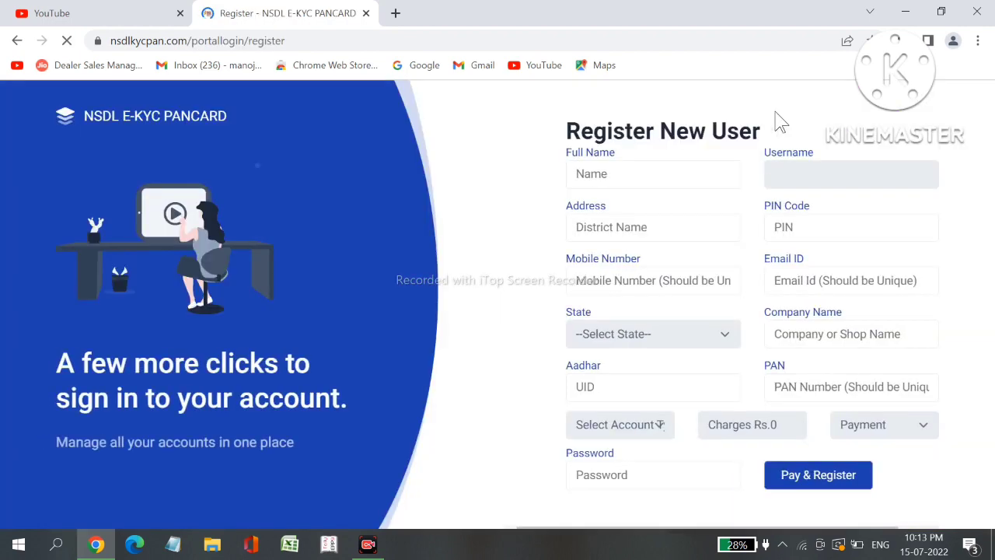
Step through the Full Name, Address, PIN Code, Mobile Number and Email ID fields to the State list
left_click(637, 173)
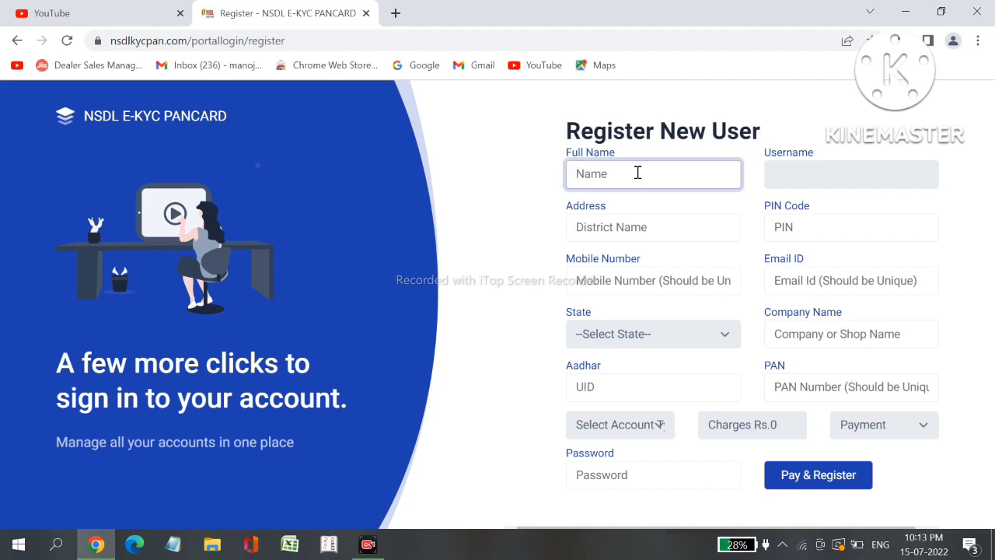
left_click(683, 229)
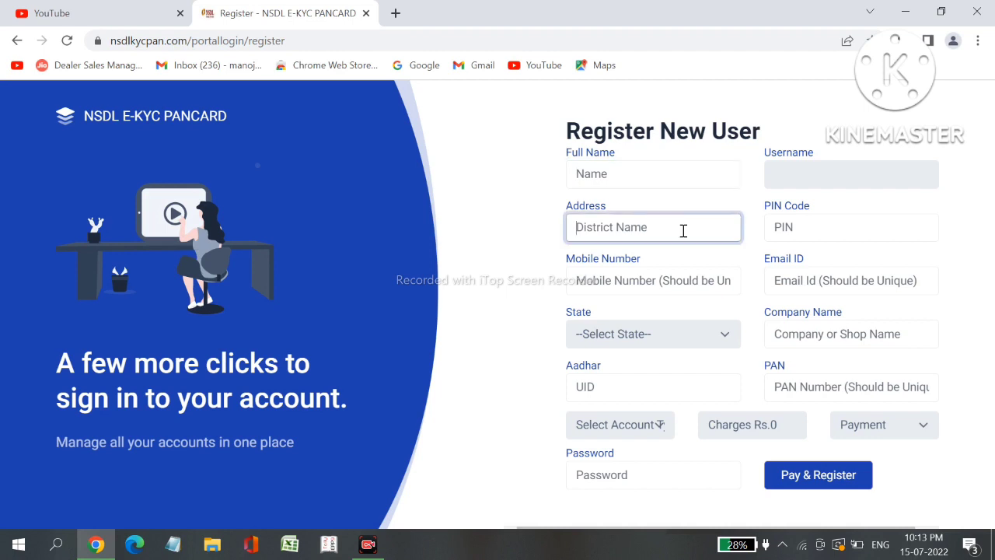
left_click(857, 234)
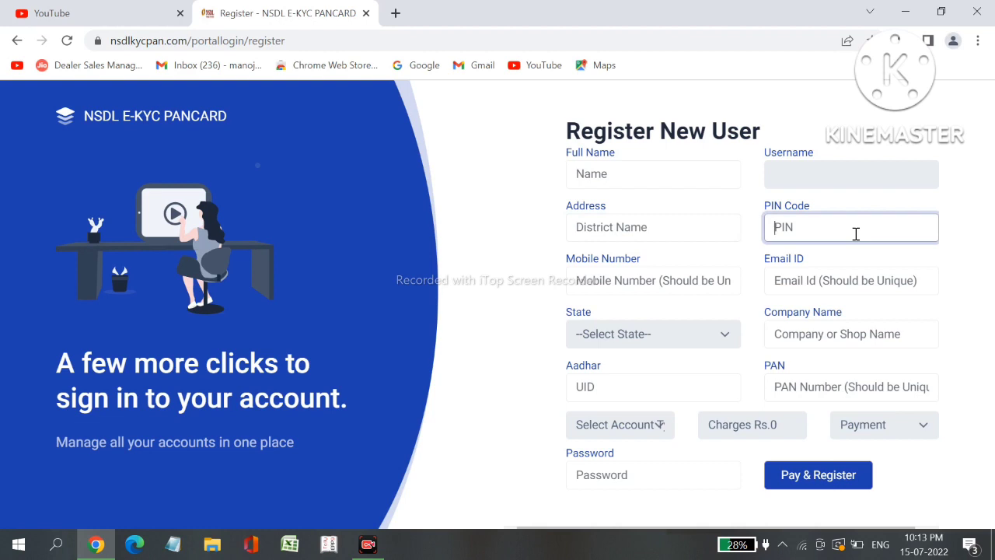
left_click(592, 286)
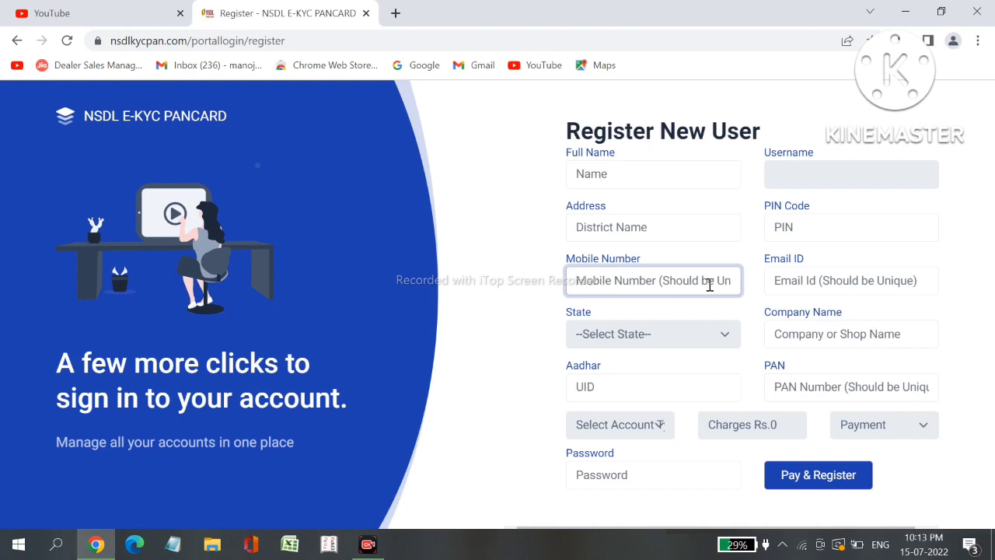
left_click(843, 280)
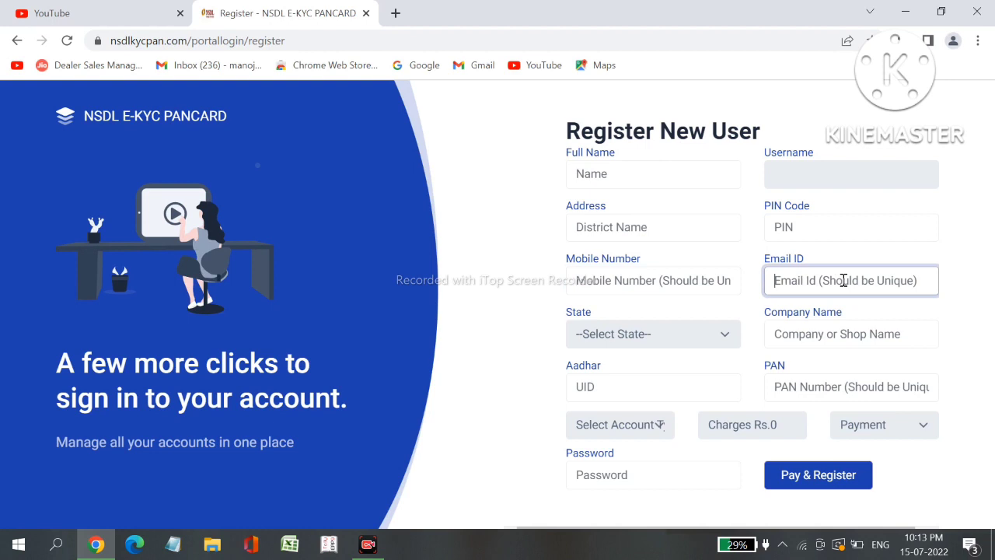
left_click(730, 339)
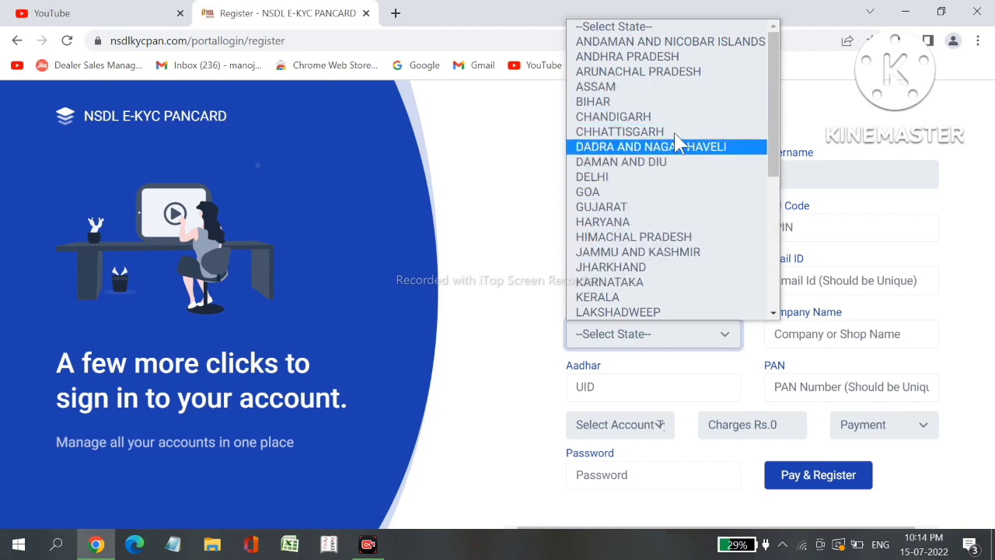
Choose BIHAR as the state and enter the Aadhaar and PAN numbers
left_click(667, 102)
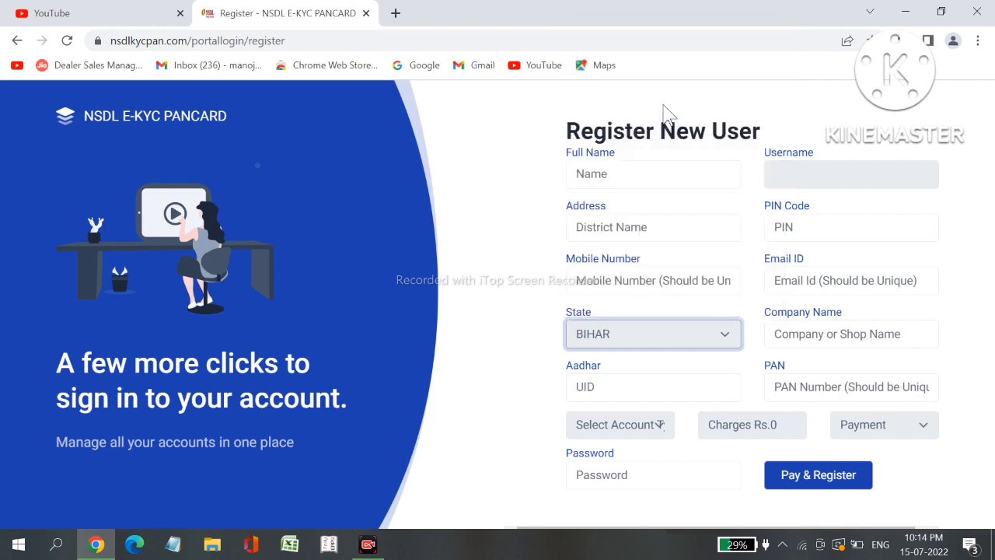
left_click(924, 335)
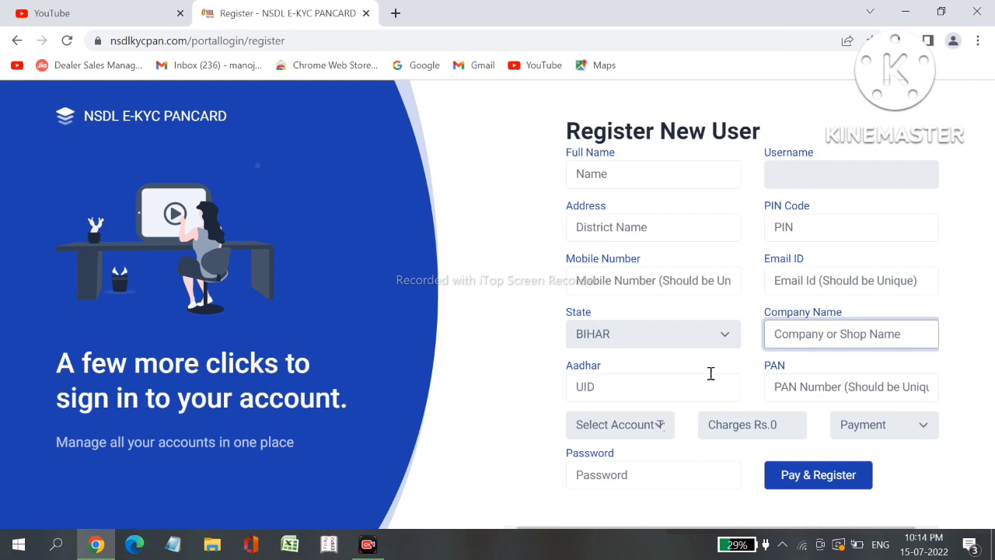
left_click(686, 385)
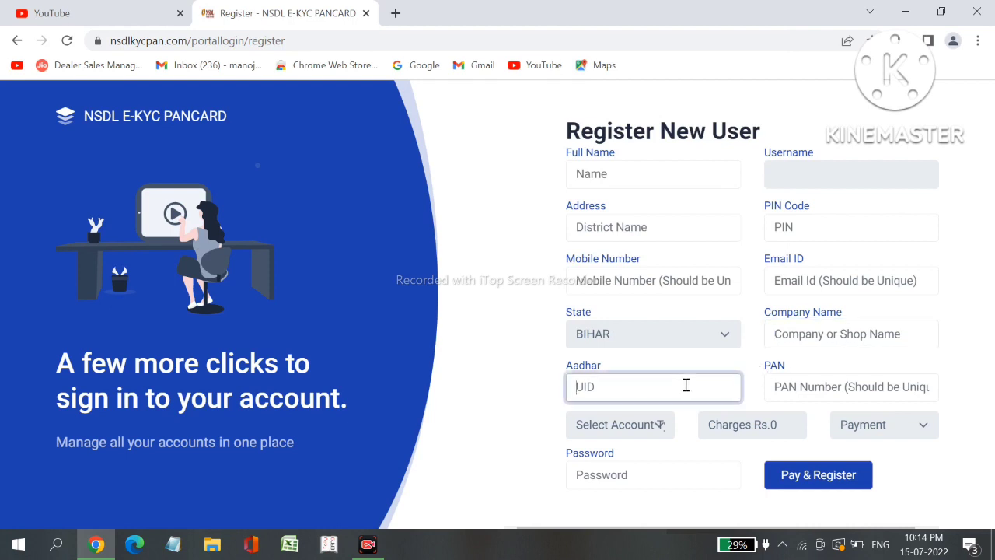
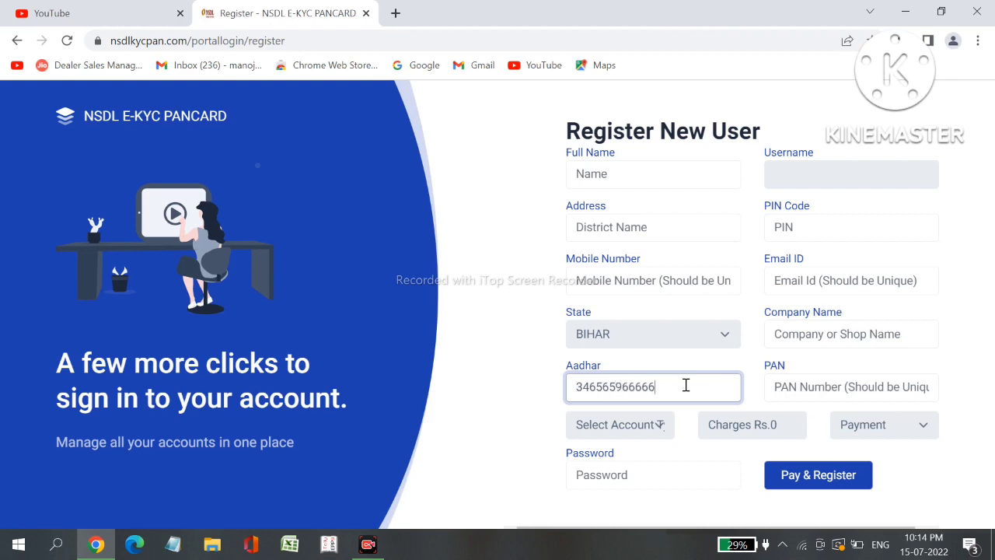
left_click(853, 392)
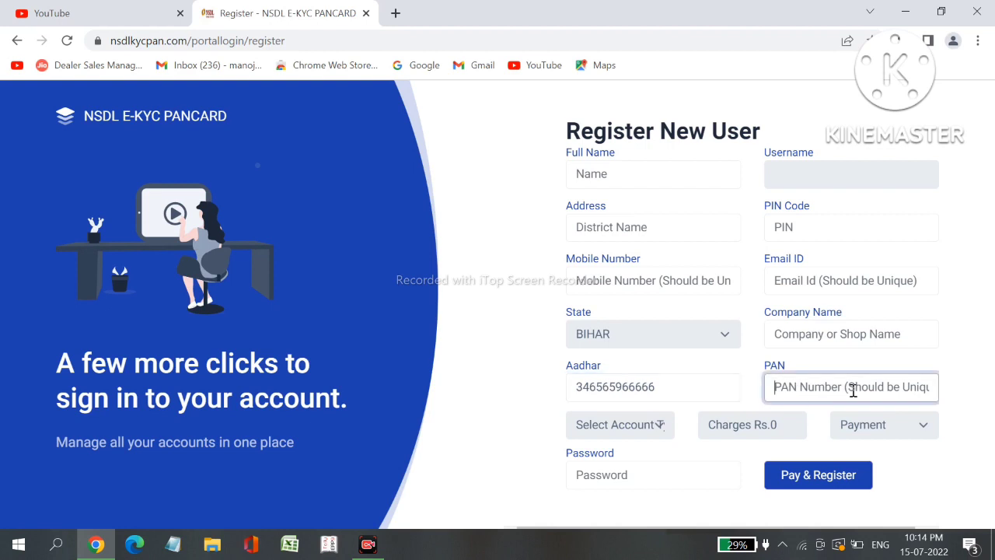
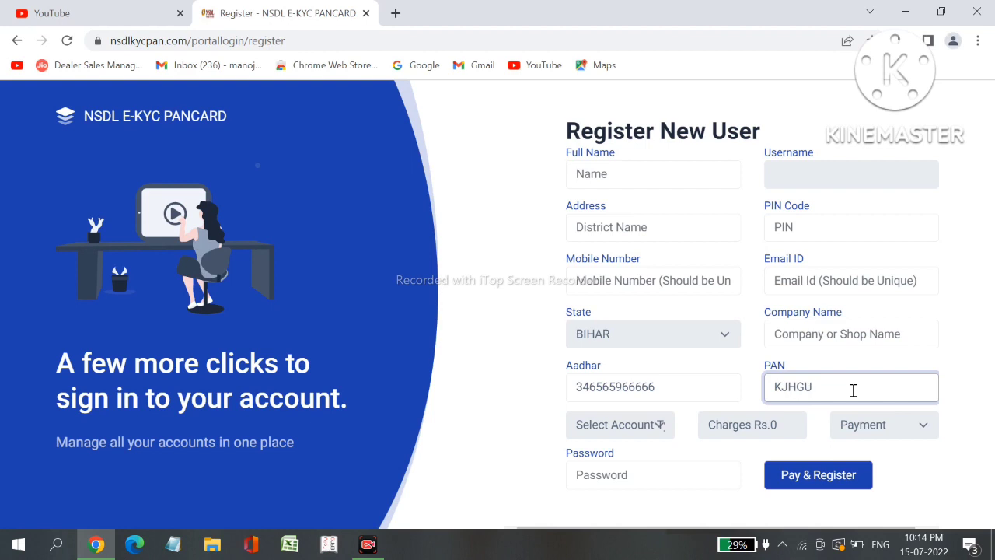
Make it a Retailer account, with Rs.100 charges
left_click(659, 426)
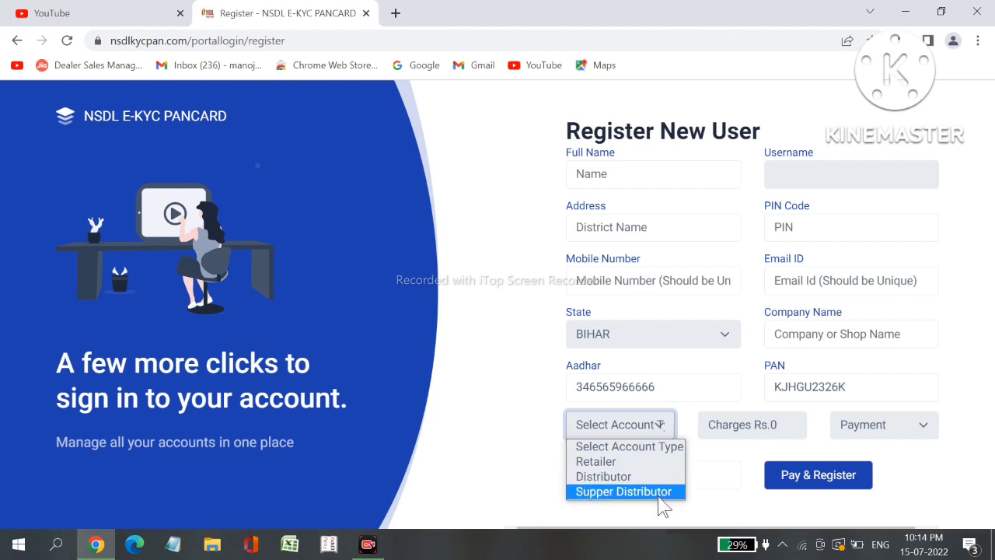
left_click(647, 451)
left_click(647, 429)
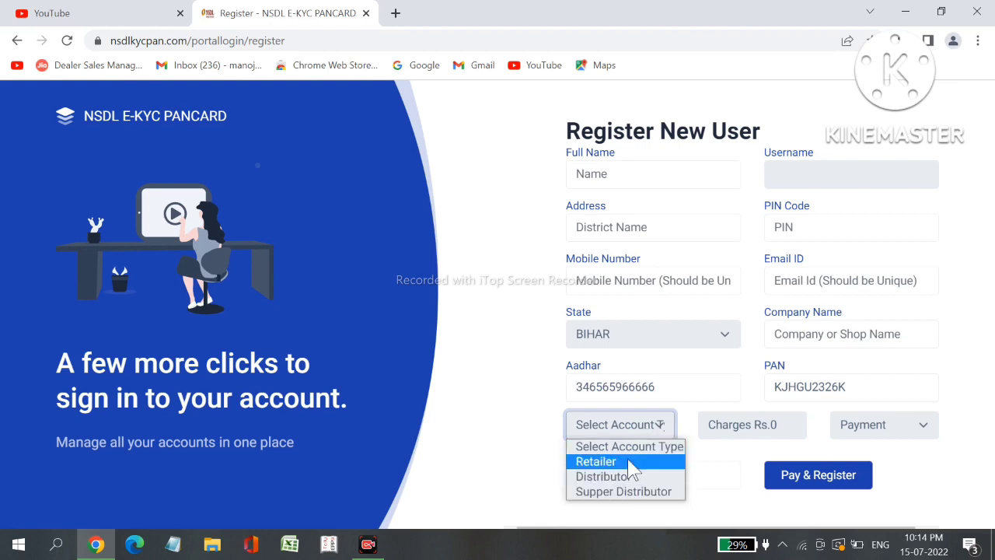
left_click(631, 462)
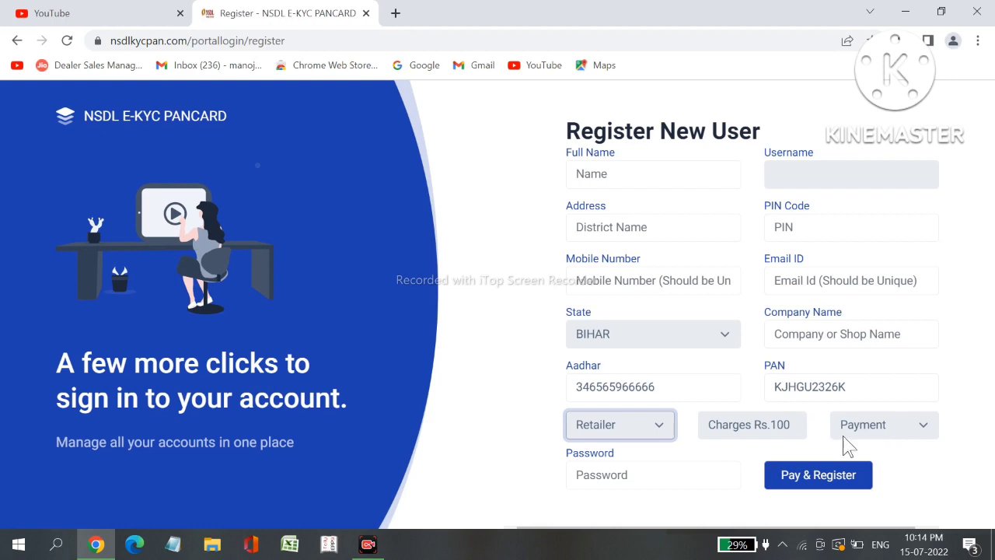
left_click(655, 475)
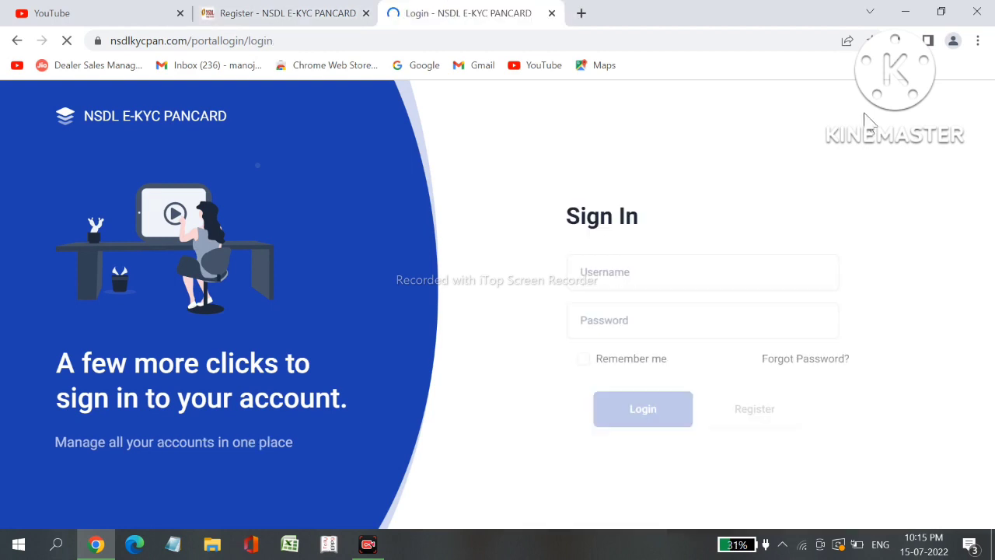
Log in with the new account's username and password to reach the Account Activation page
left_click(692, 271)
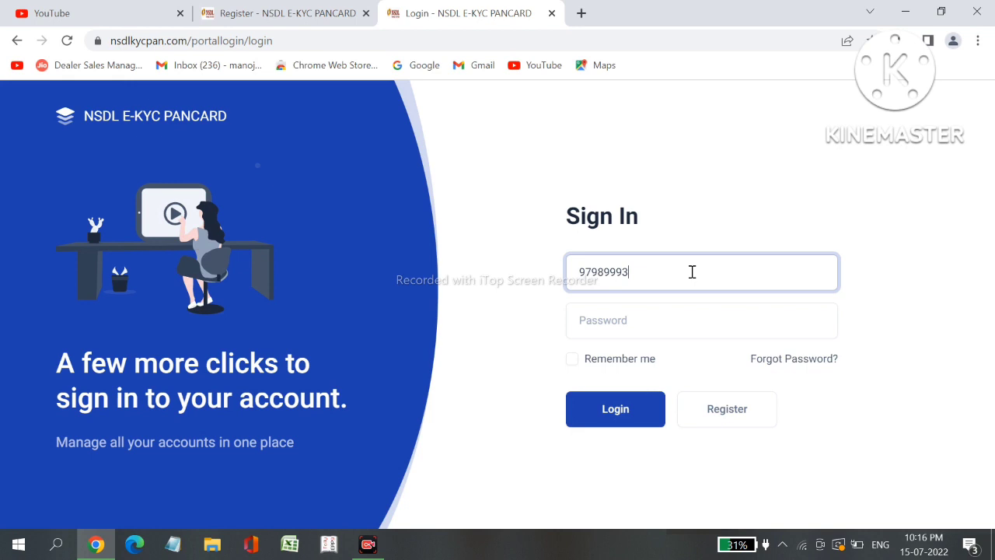
left_click(634, 416)
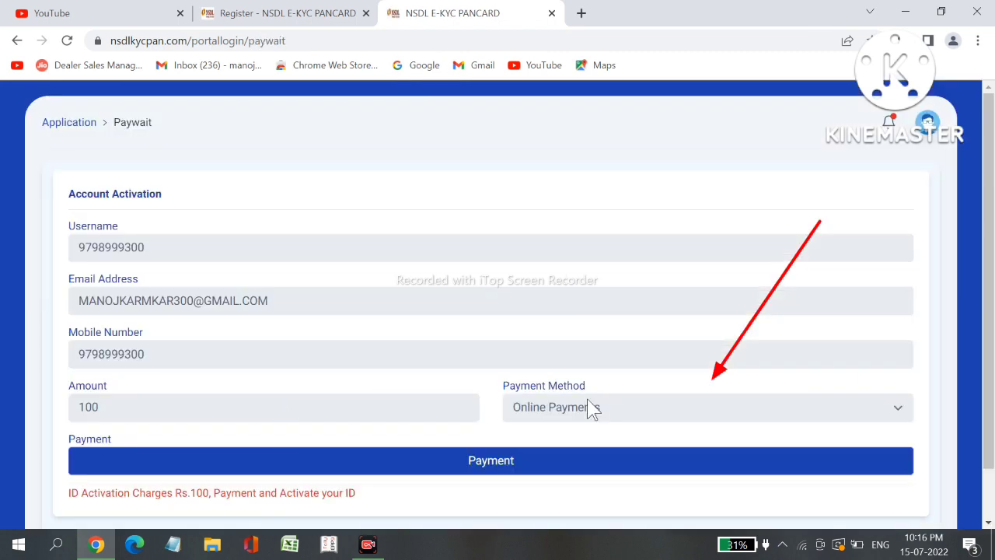
Choose UPI QR Payments as the activation payment method
left_click(896, 412)
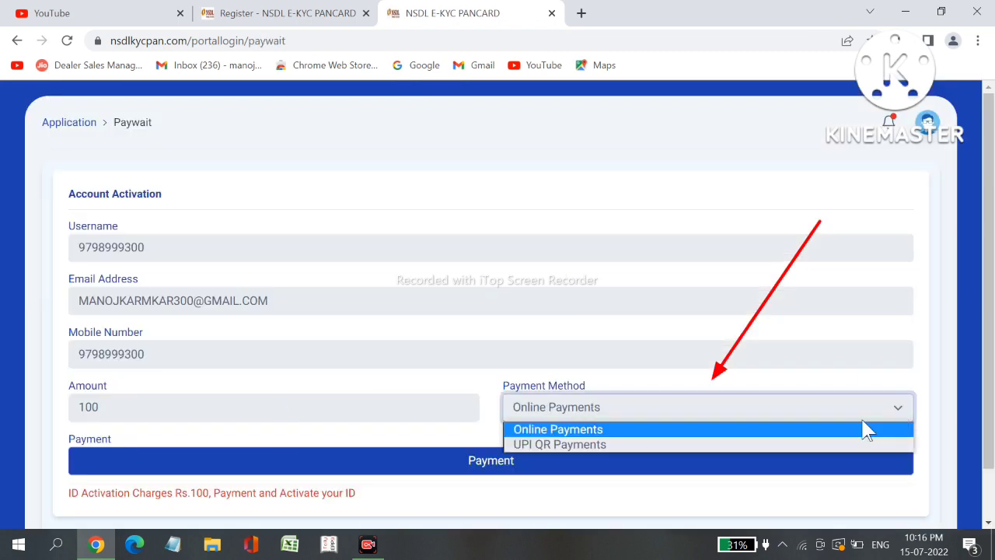
left_click(824, 444)
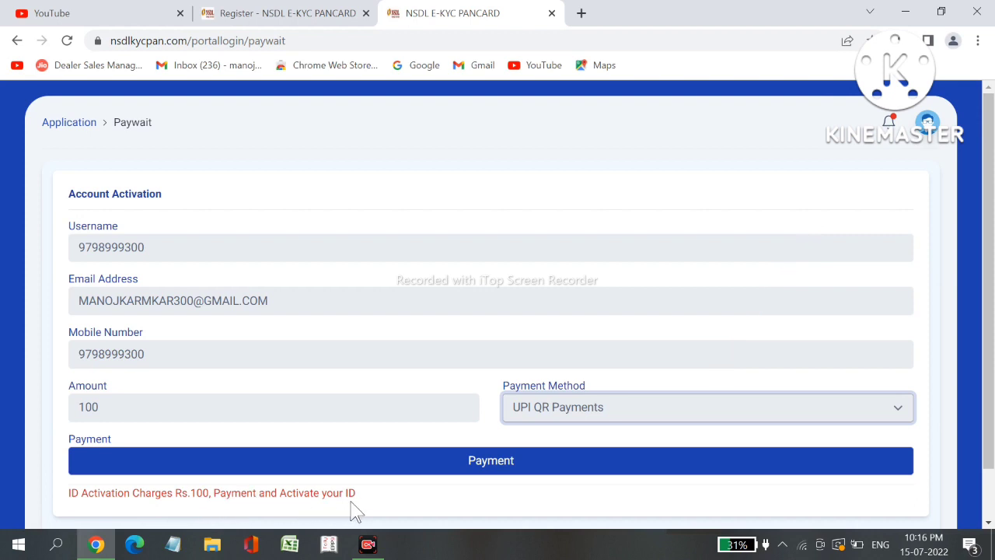
Pay the Rs.100 activation charge by UPI through the Mitra Gateway
left_click(518, 463)
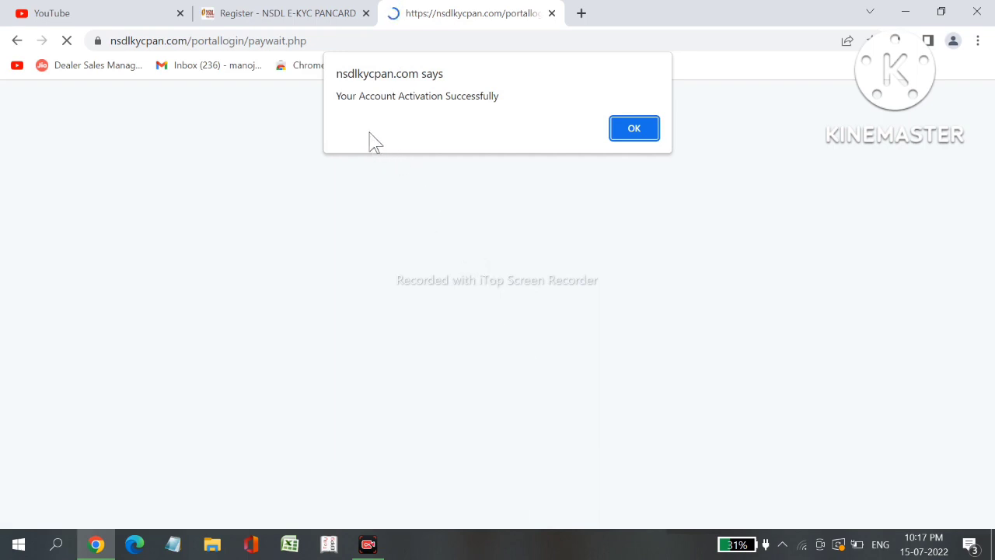
Dismiss the activation alert, scroll the ₹0-balance dashboard, and go to Add Money
left_click(635, 129)
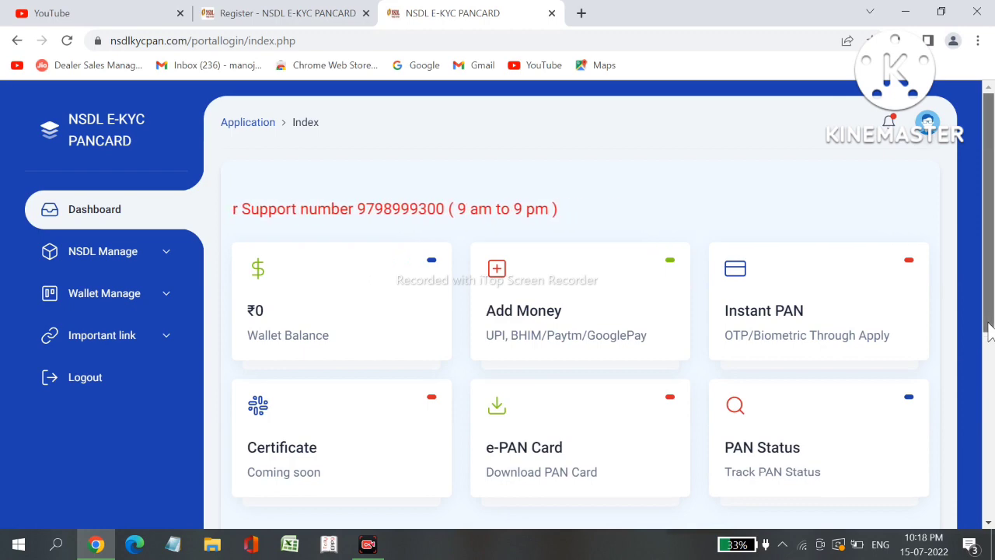
mouse_move(991, 331)
left_mouse_down()
mouse_move(990, 507)
mouse_move(992, 330)
left_mouse_up()
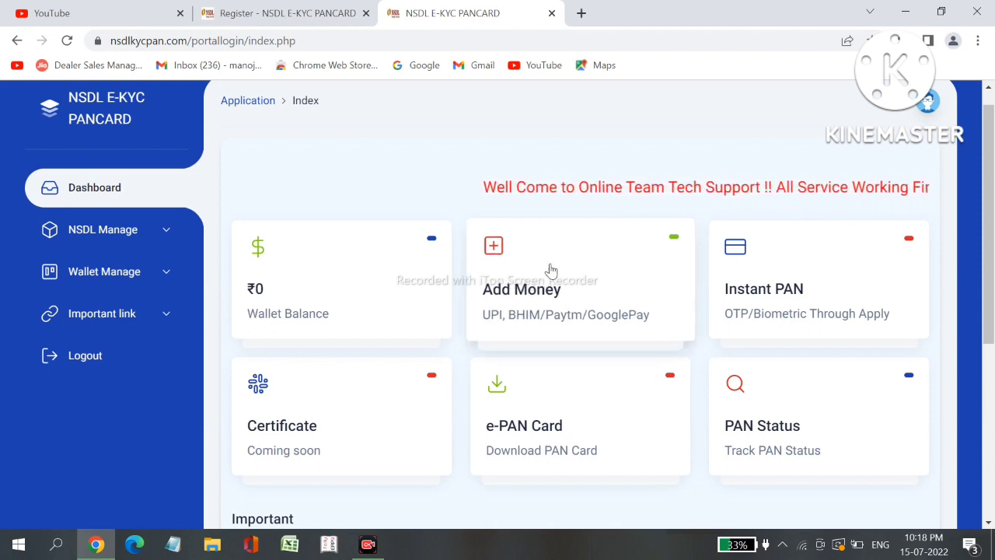
left_click(588, 284)
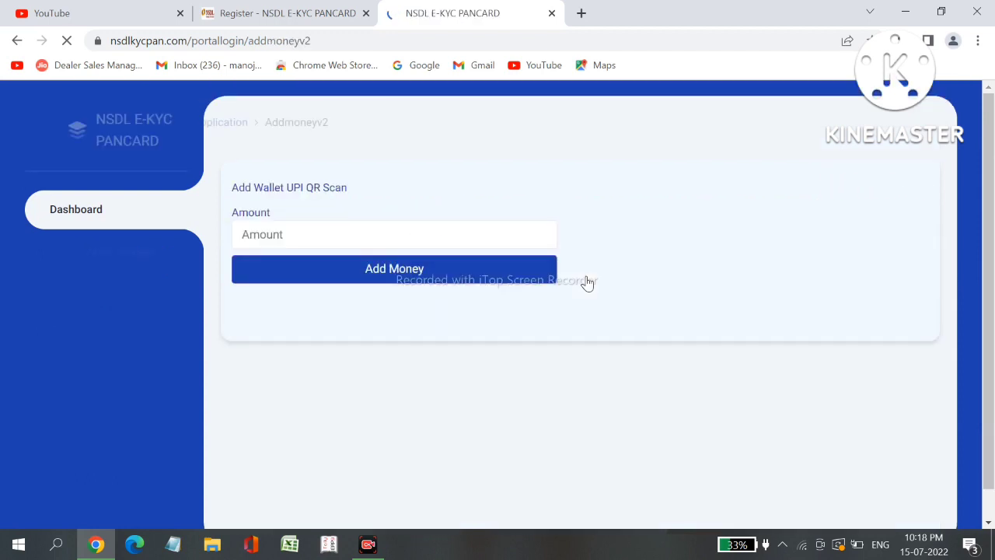
Request a ₹150 wallet top-up, view its UPI QR, then return to the Add Money form
left_click(374, 233)
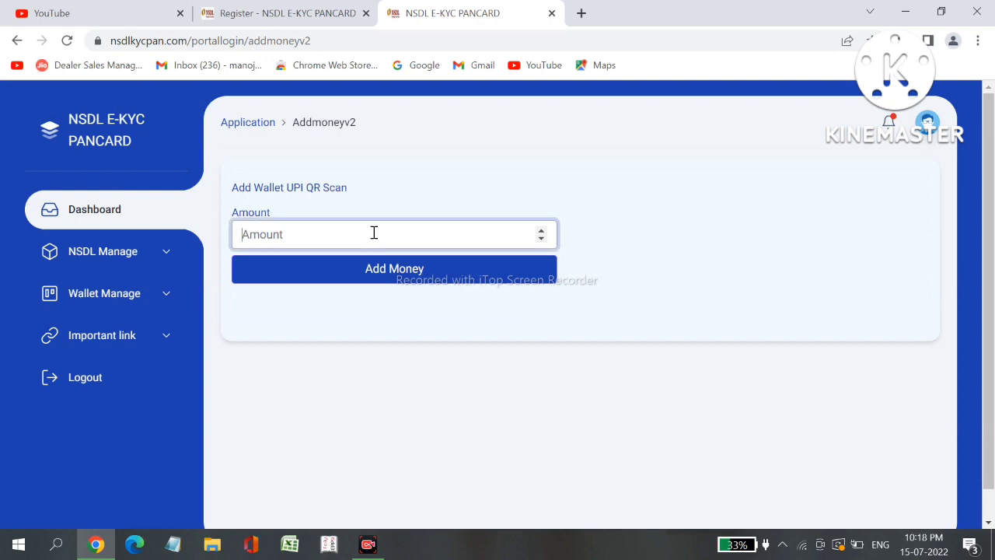
type("150")
left_click(401, 281)
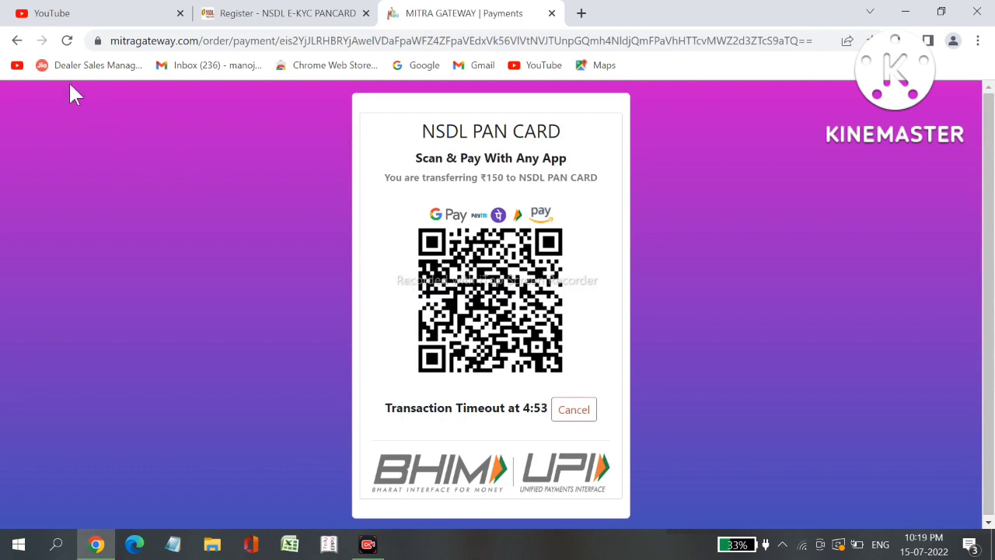
left_click(18, 41)
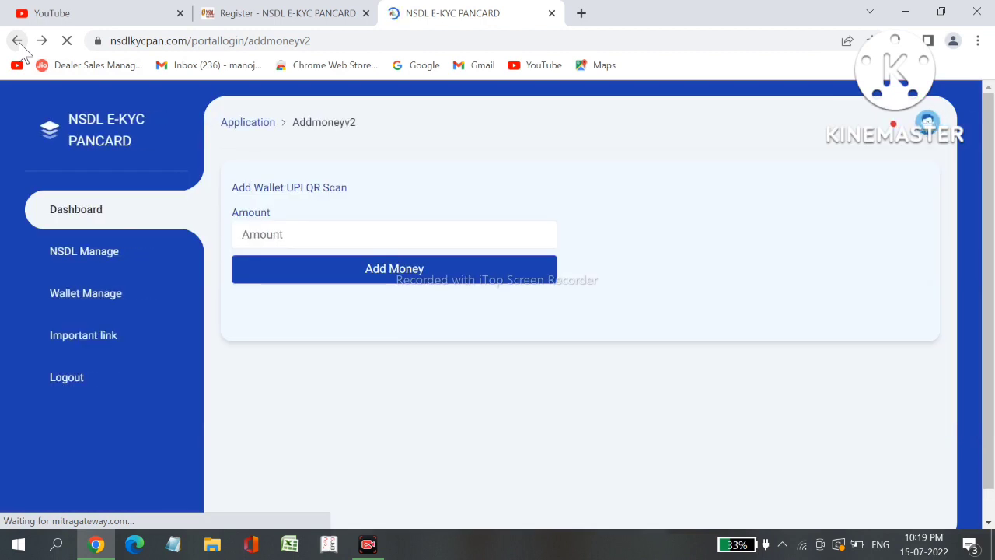
View the NSDL PAN card's low-balance warning from the Dashboard, then return to Dashboard
left_click(100, 211)
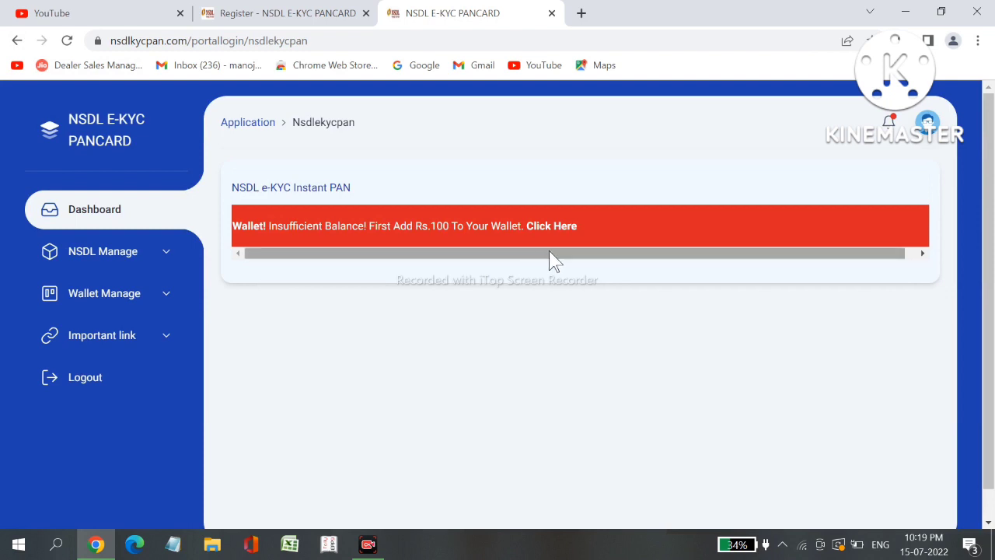
left_click(115, 216)
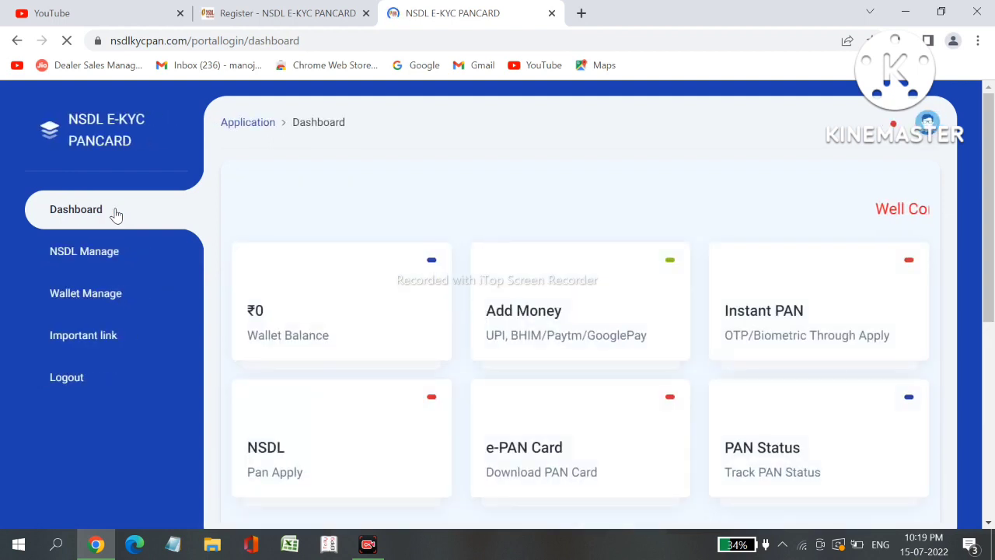
left_click(327, 459)
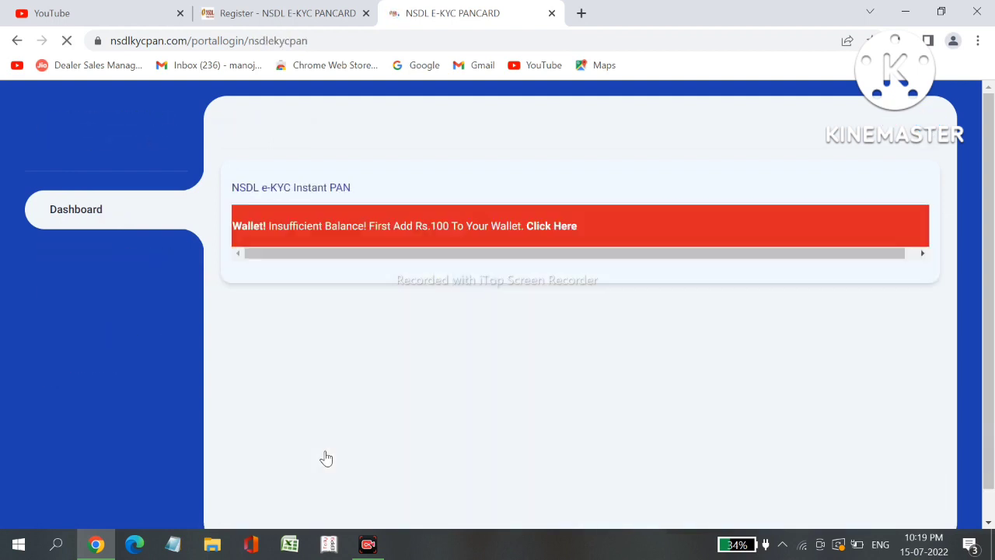
left_click(111, 214)
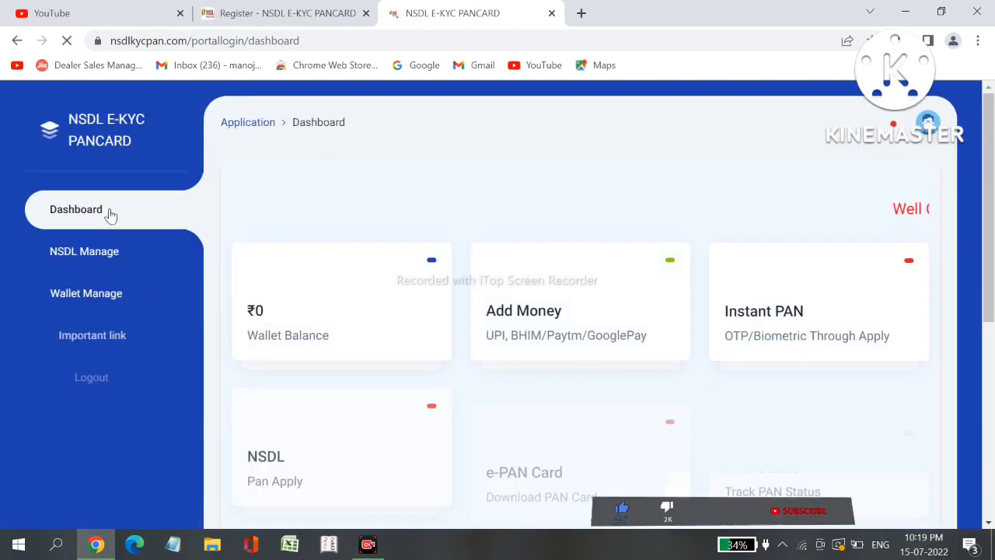
Expand and collapse the NSDL Manage, Wallet Manage and Important link menus, then open Chrome's menu
left_click(164, 259)
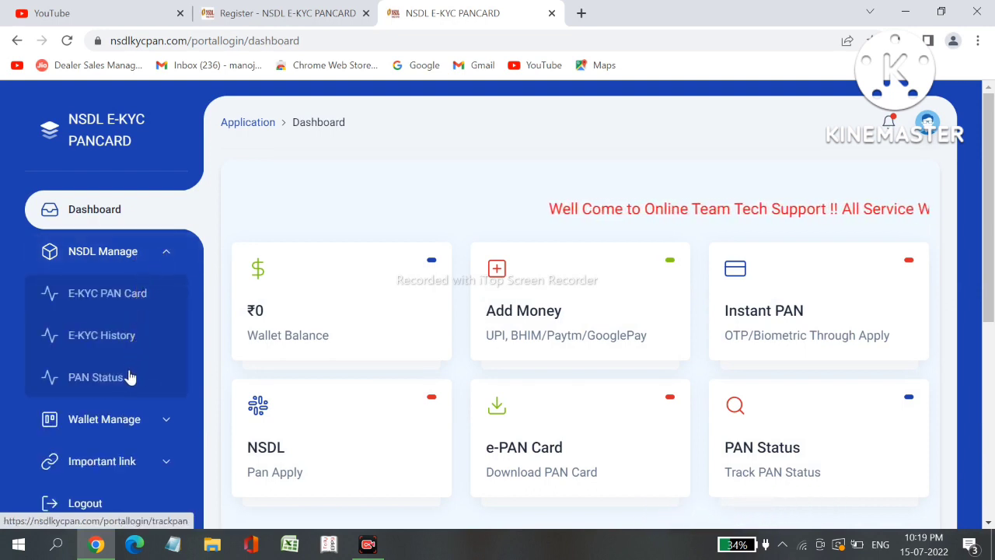
left_click(165, 422)
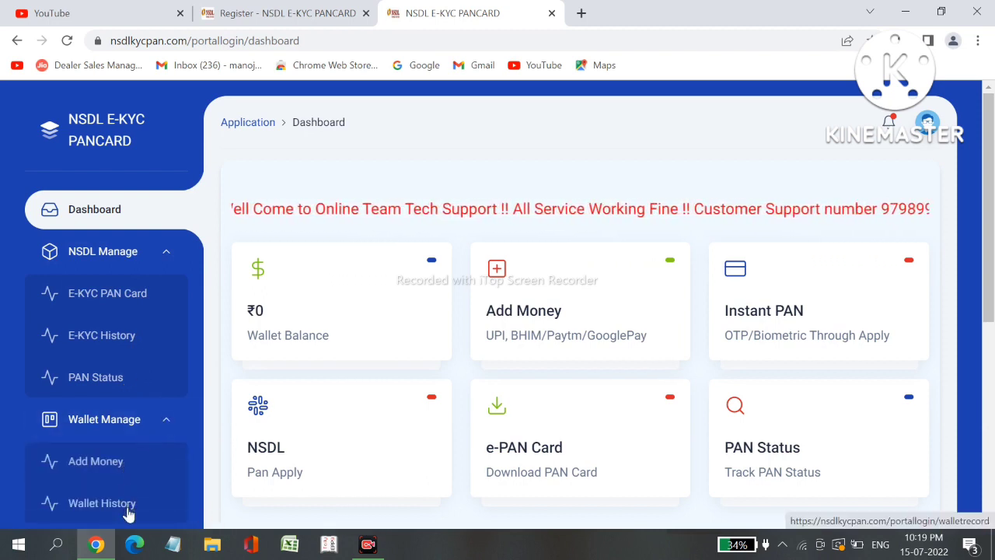
left_click(164, 422)
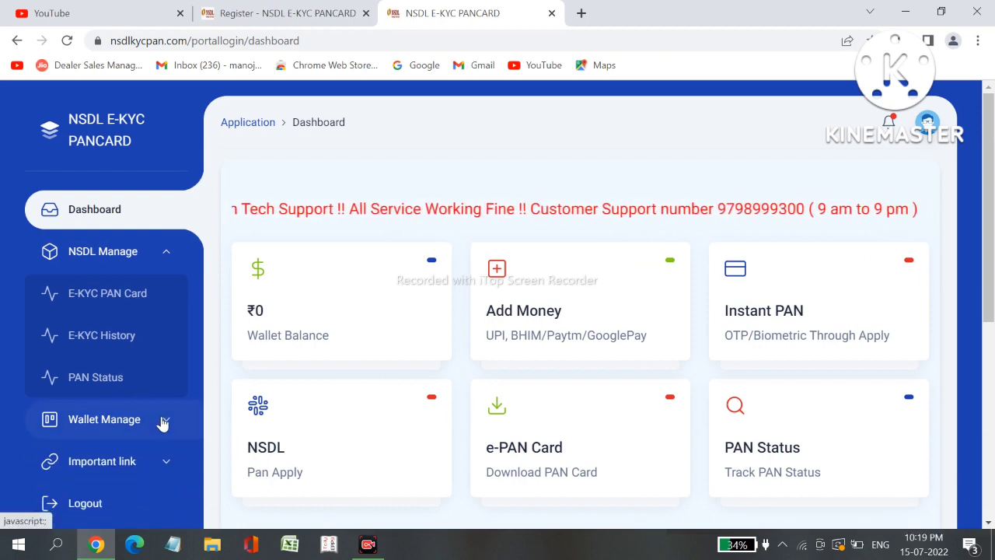
left_click(167, 258)
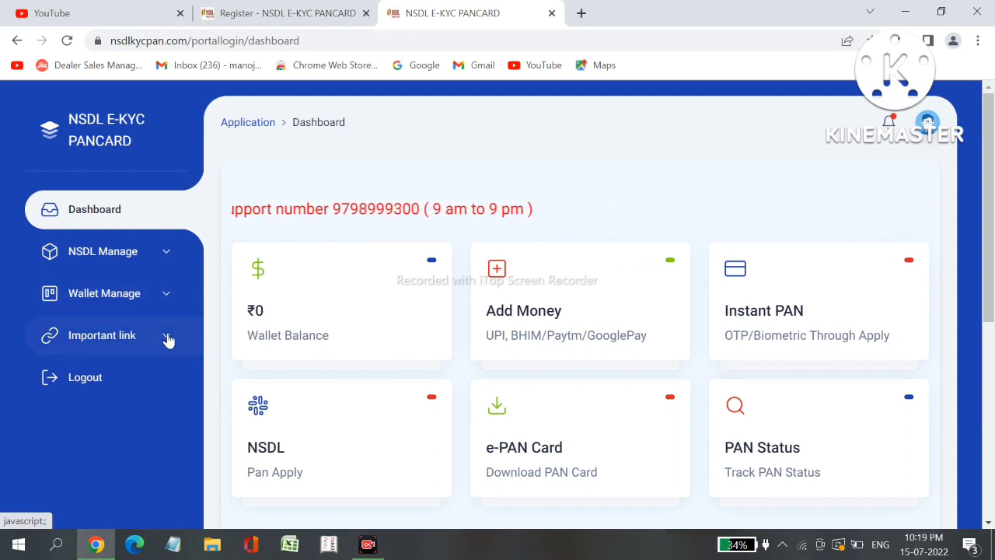
left_click(168, 340)
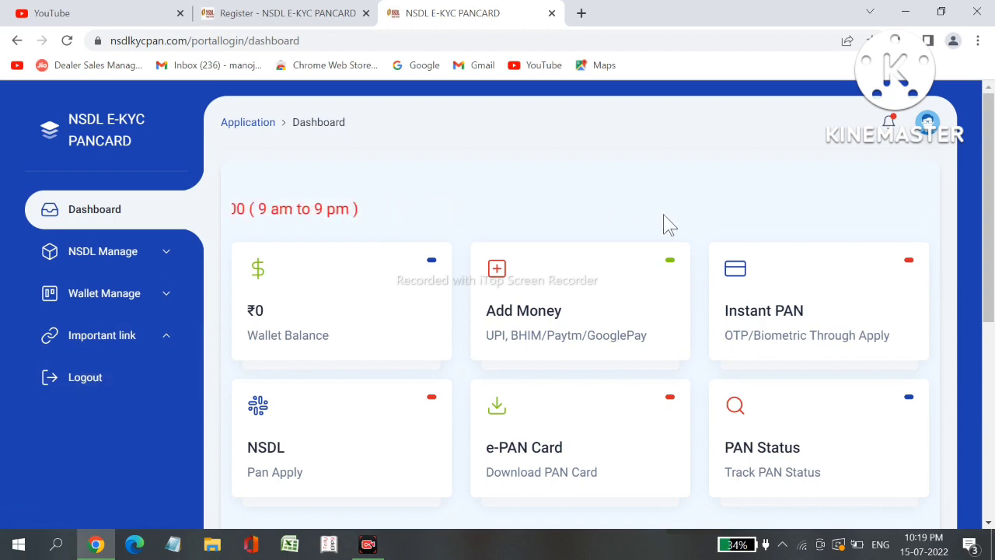
left_click(977, 41)
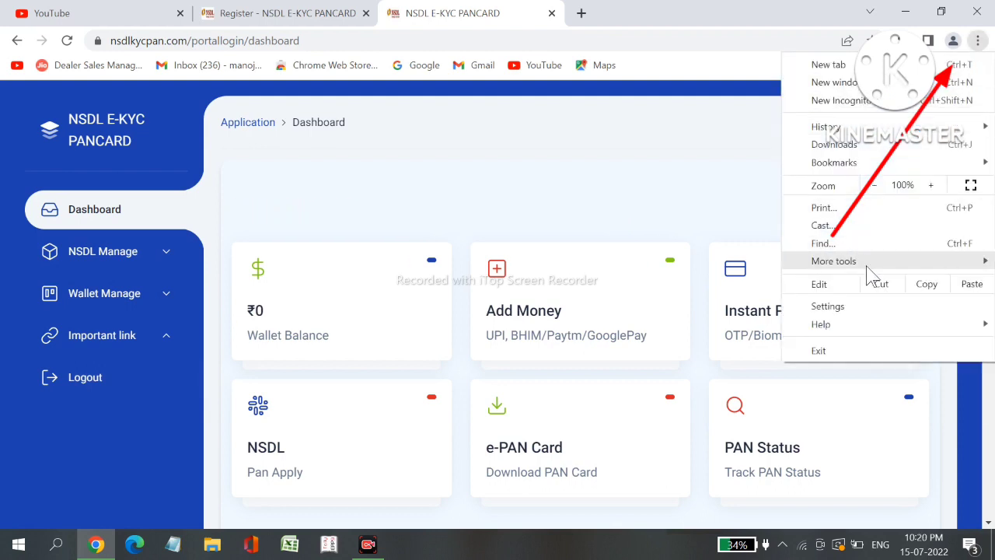
Go to Chrome's Settings > Privacy and security > Site Settings
left_click(856, 309)
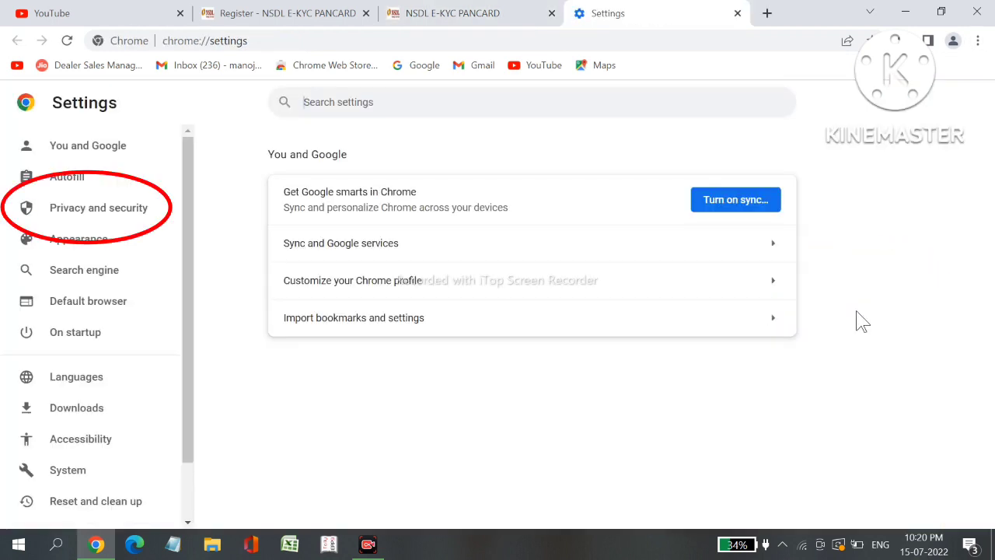
left_click(130, 213)
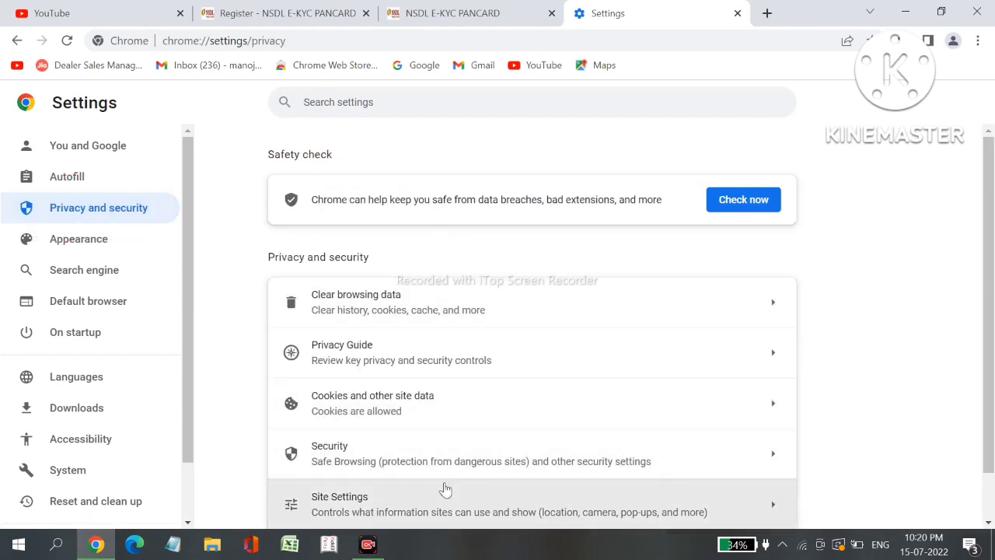
left_click(445, 501)
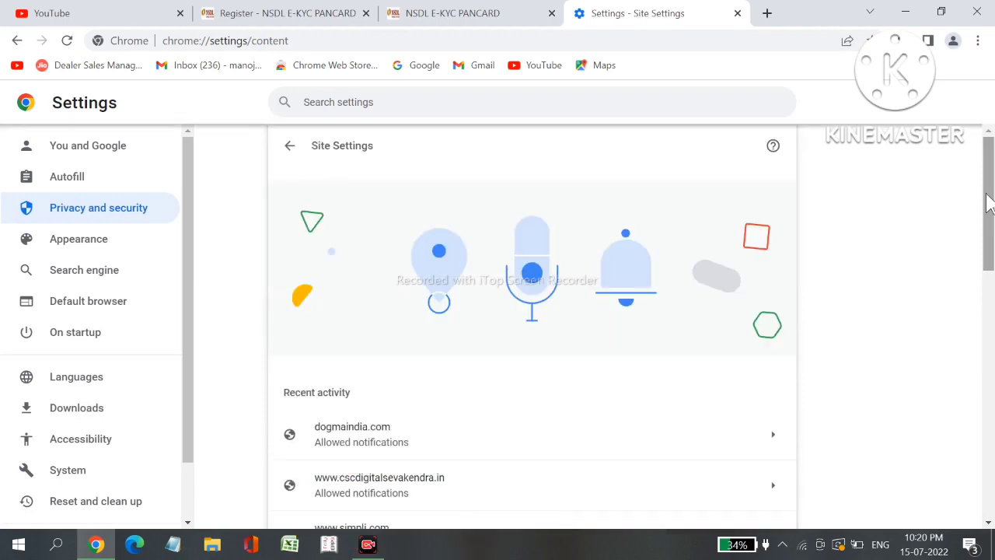
left_click_drag(988, 201, 992, 445)
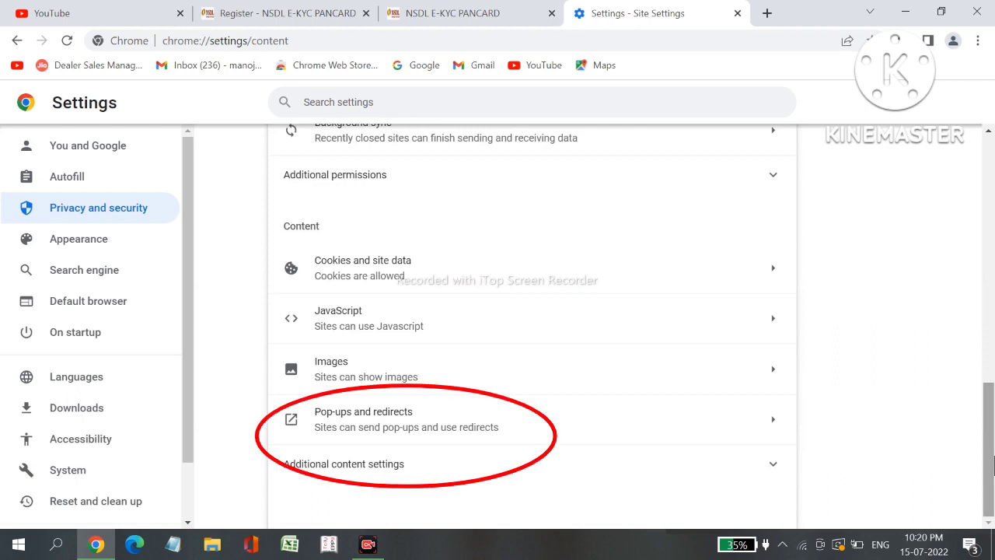
Confirm pop-ups, redirects and all cookies are allowed, then return to the main Settings page
left_click(459, 422)
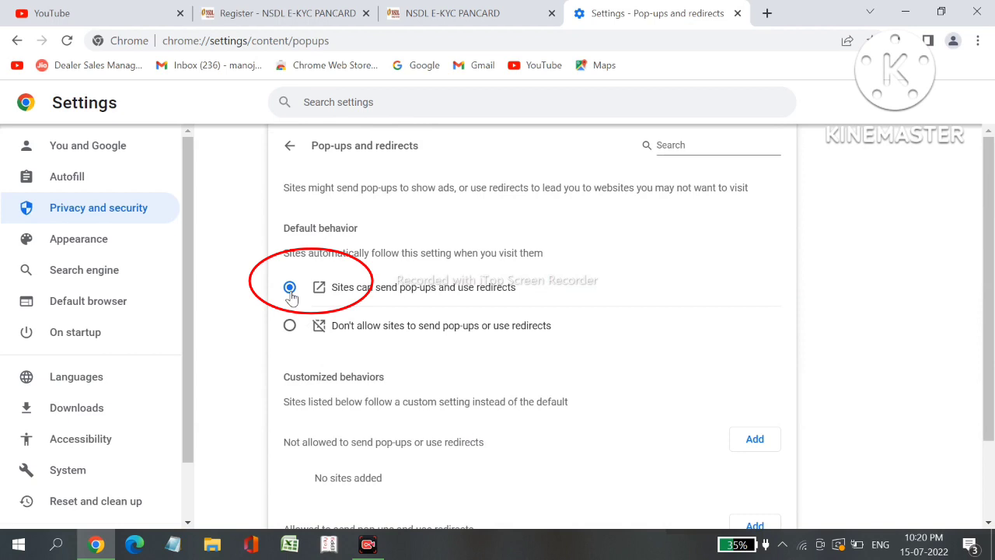
left_click(289, 146)
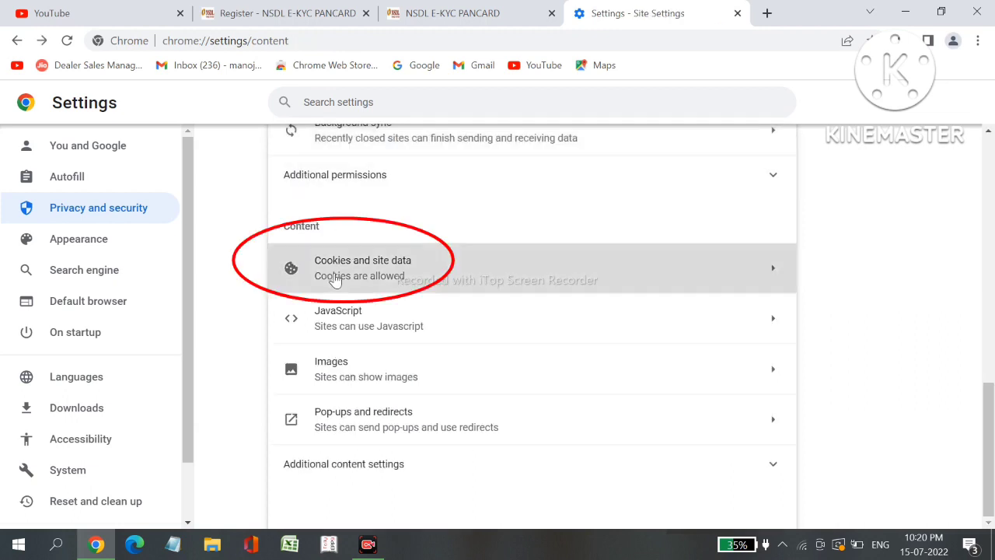
left_click(338, 280)
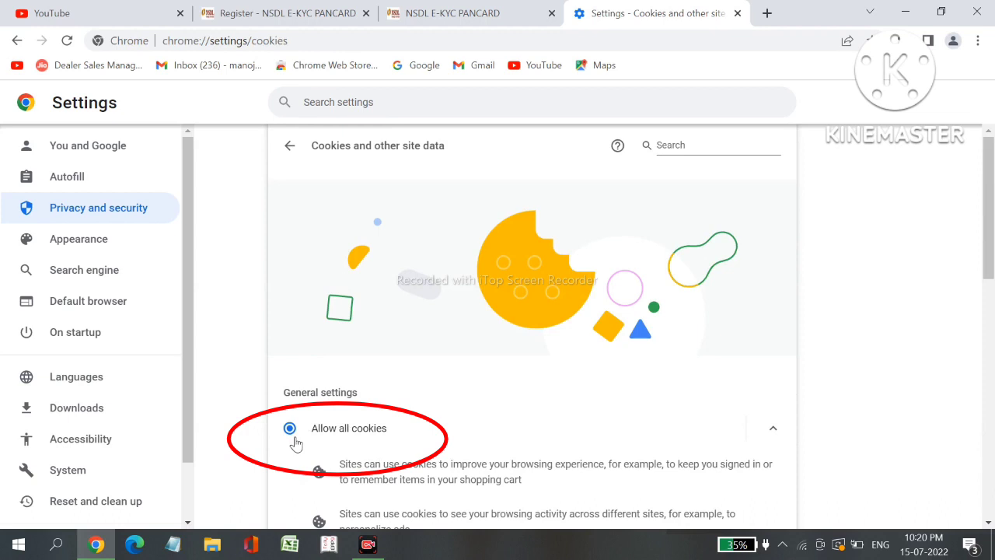
left_click(290, 146)
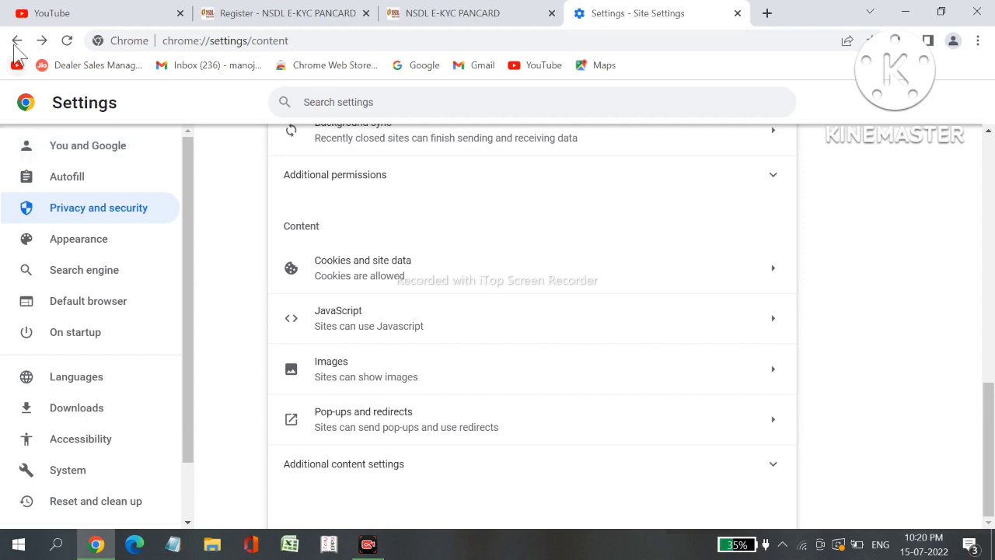
left_click(15, 40)
left_click(16, 40)
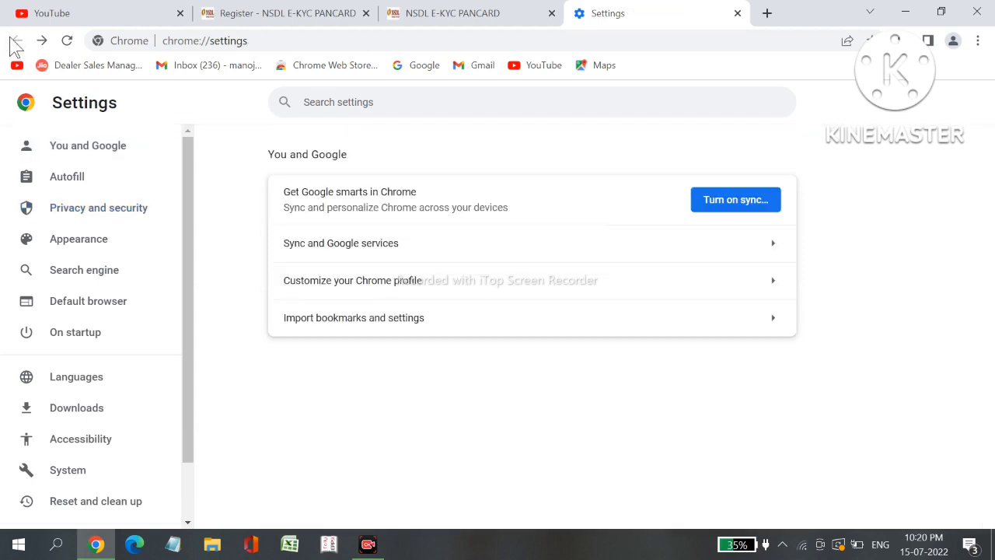
Return to the portal's ₹0 dashboard and glance at the profile avatar dropdown before closing it
left_click(511, 11)
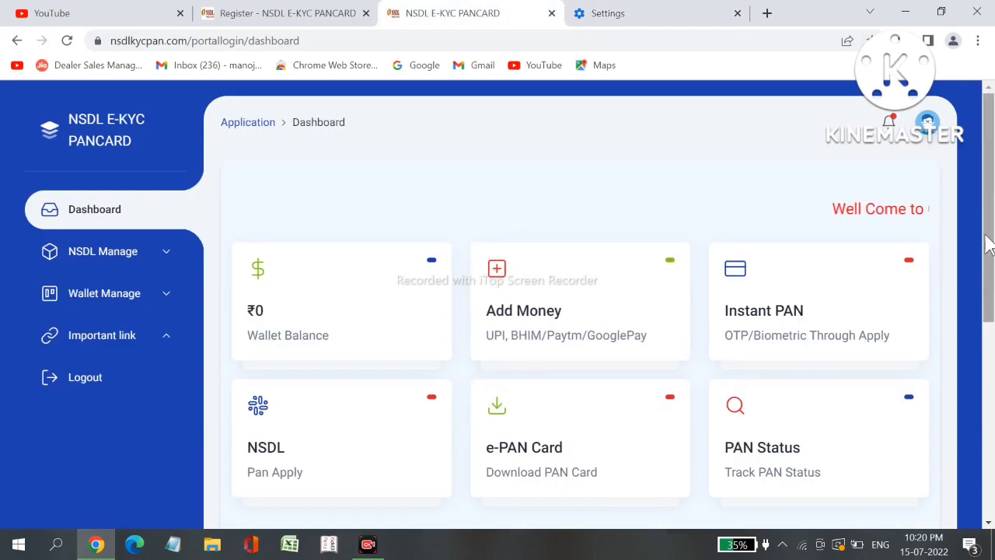
left_click_drag(992, 241, 991, 284)
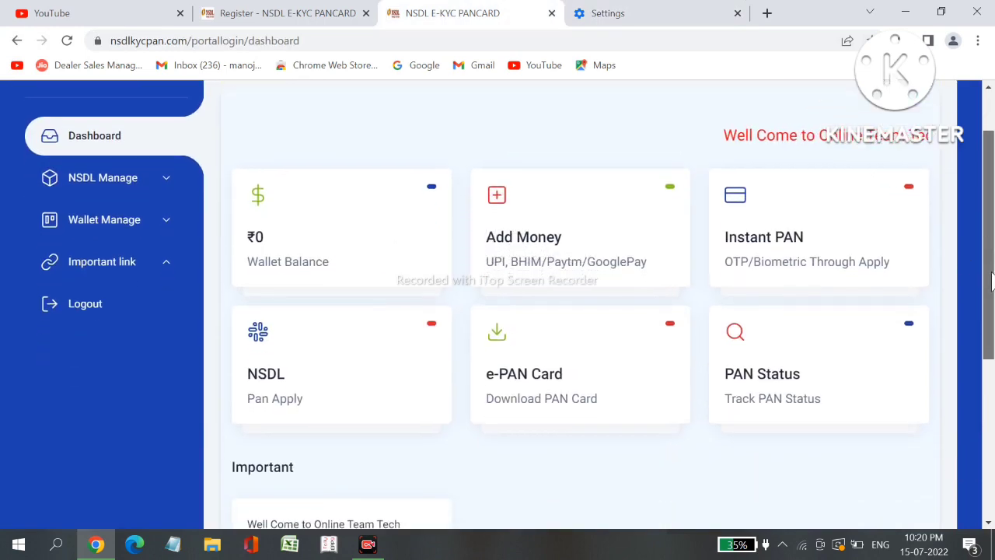
scroll(991, 284, "up", 1)
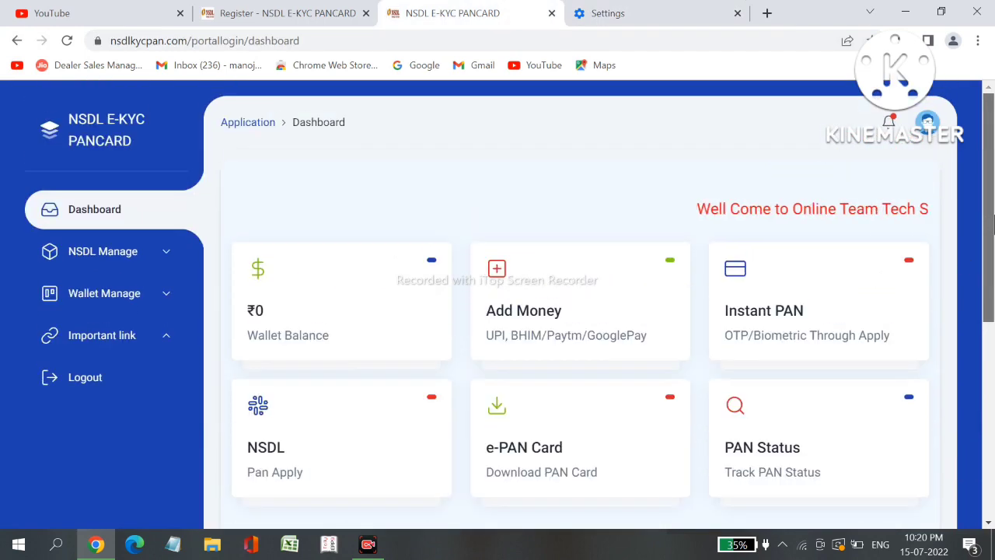
left_click(927, 123)
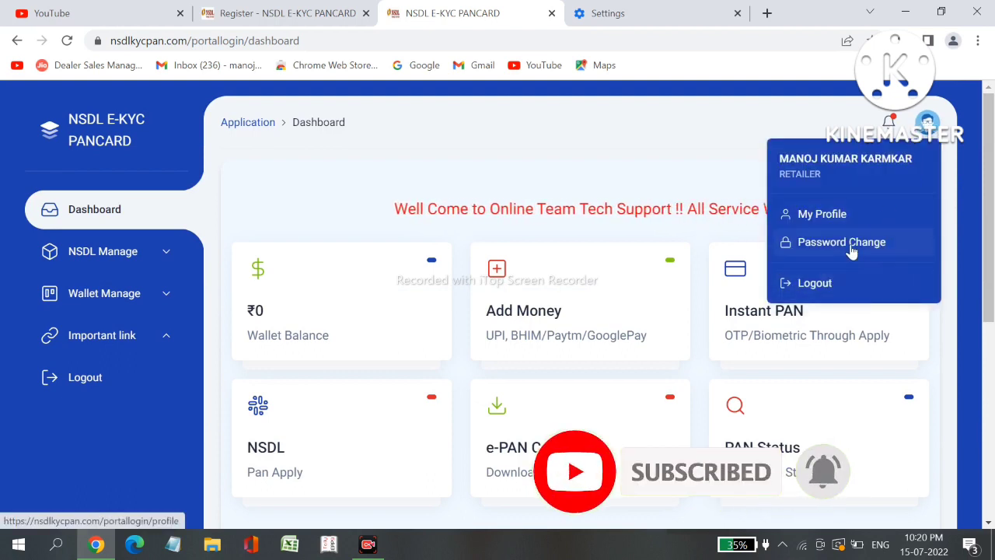
left_click(400, 147)
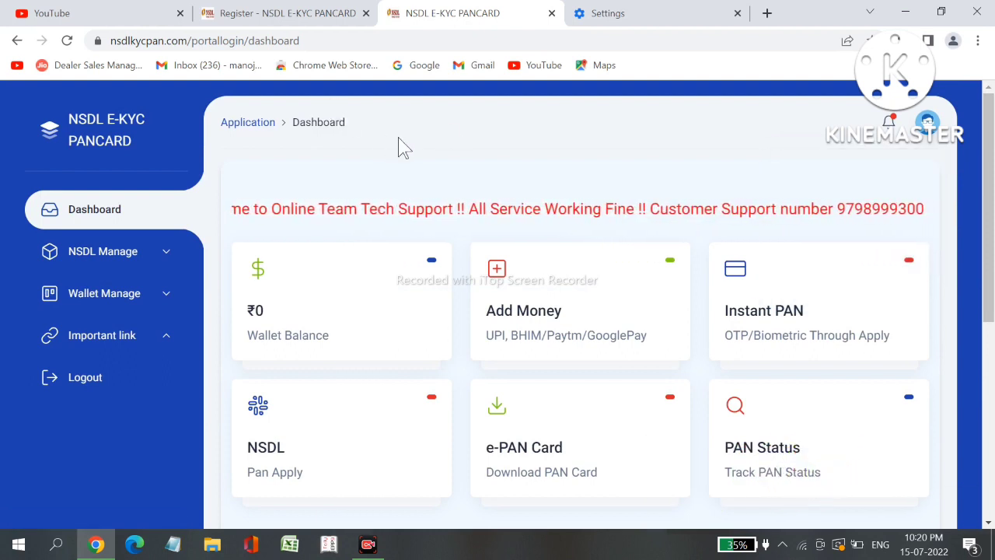